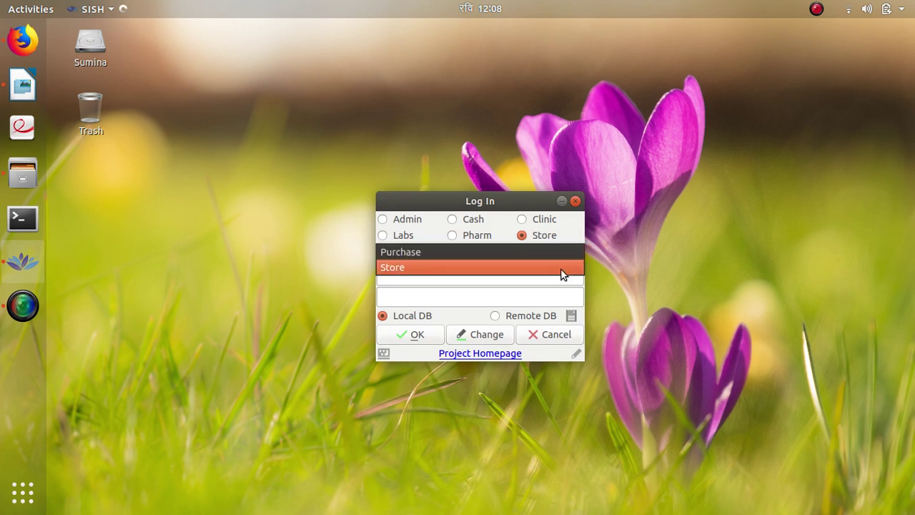
- Log in to the Store module of the Store section as admin, entering the account password
click(556, 268)
click(543, 281)
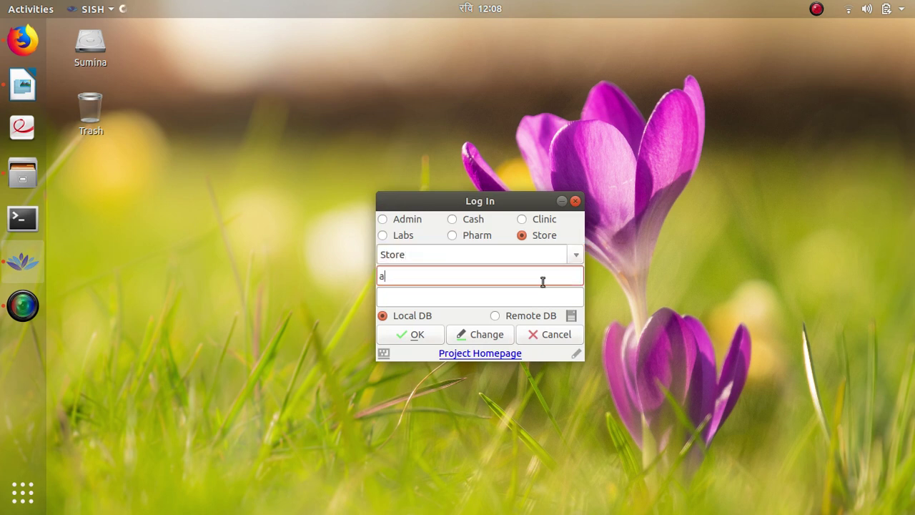
click(564, 291)
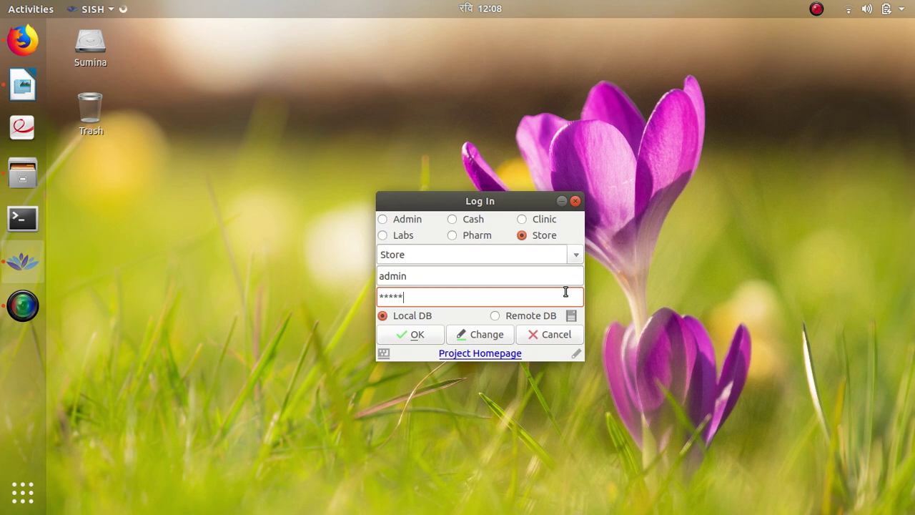
click(413, 336)
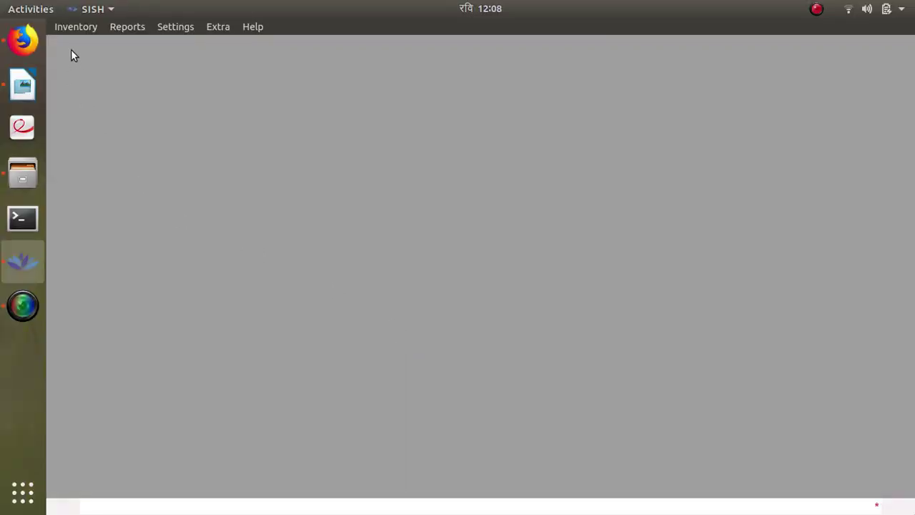
- Open the Purchase Entry form of the inventory section
click(77, 27)
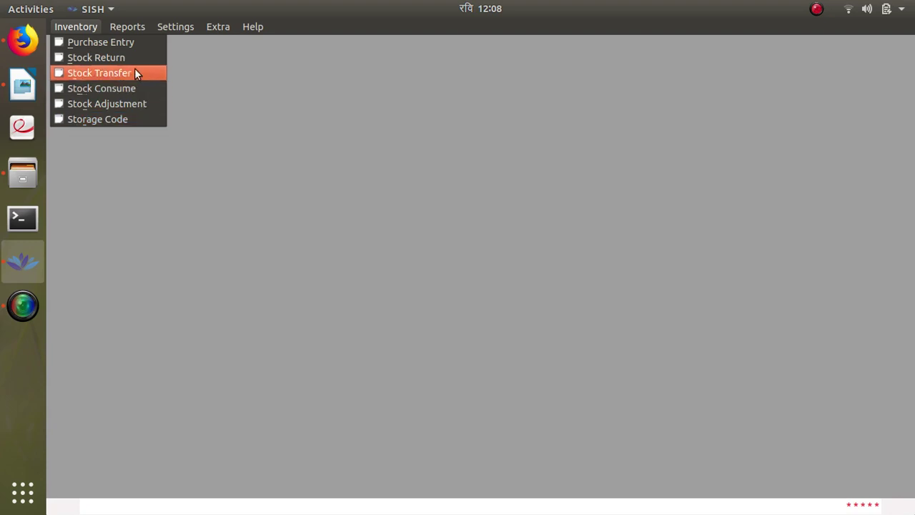
click(128, 42)
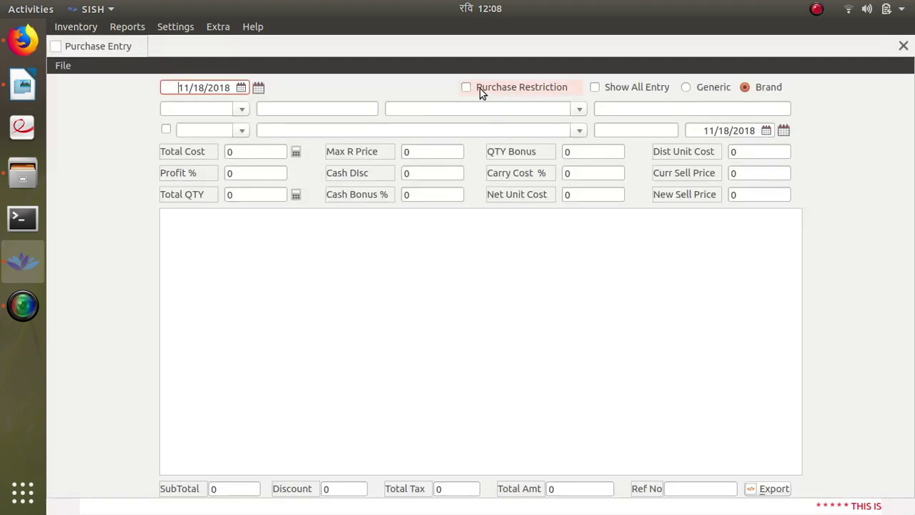
- Switch the item naming mode to Generic and back to Brand
click(708, 89)
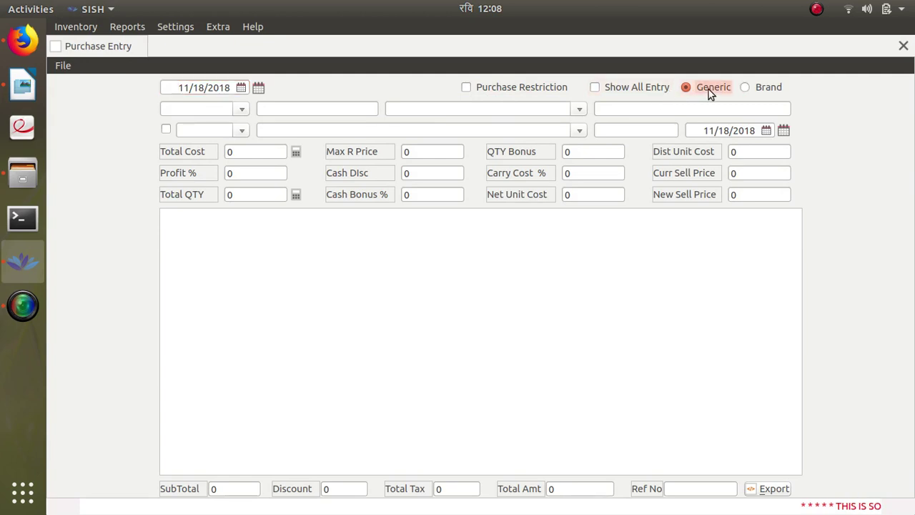
click(748, 86)
click(816, 9)
click(621, 138)
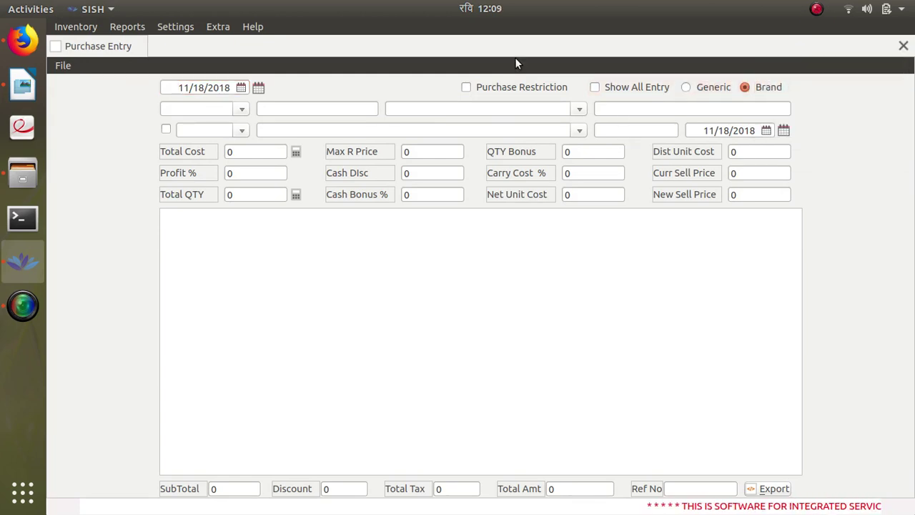
- Set the purchase's payment type to Cash Payment and enter invoice number 0012
click(242, 111)
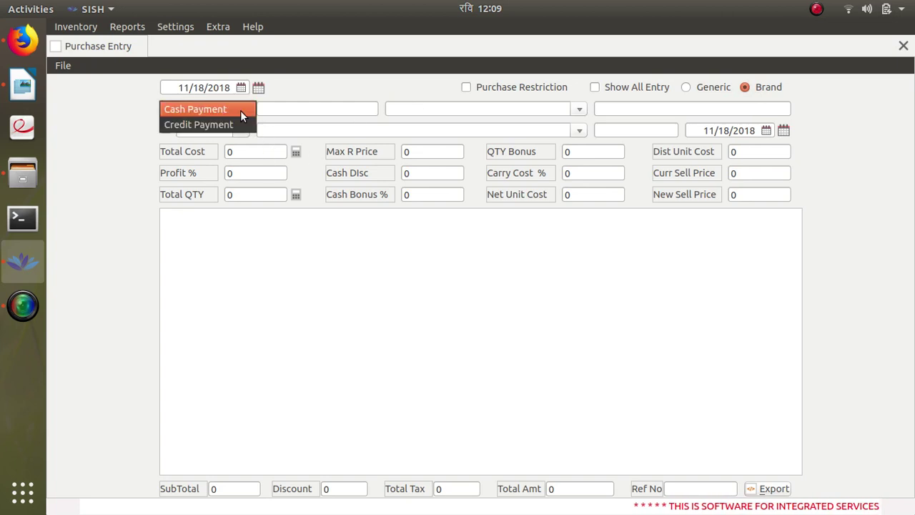
click(224, 109)
click(270, 110)
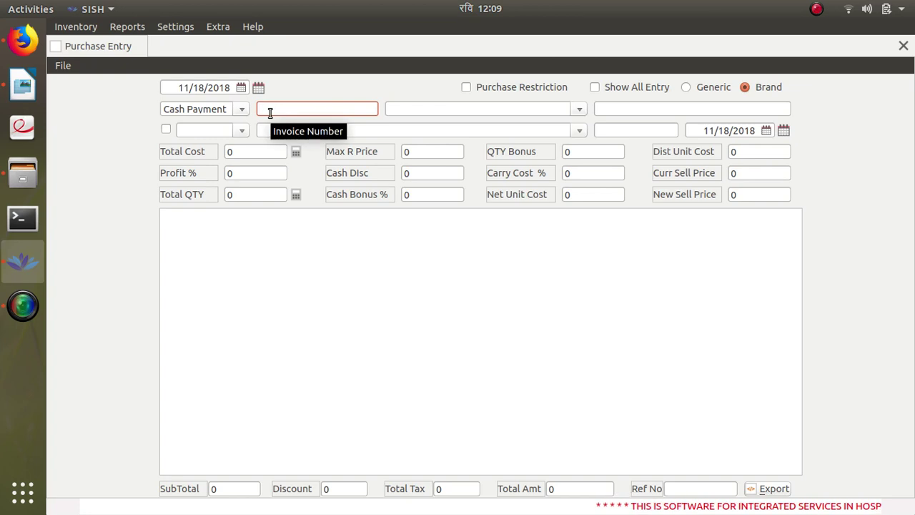
text(0012)
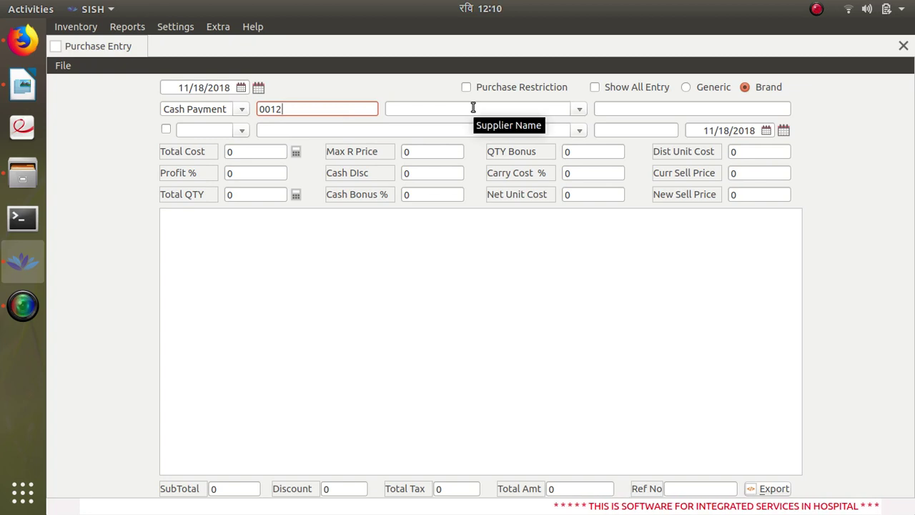
- Choose ASIAN PHARMACEUTICALS as the supplier for the purchase
click(577, 109)
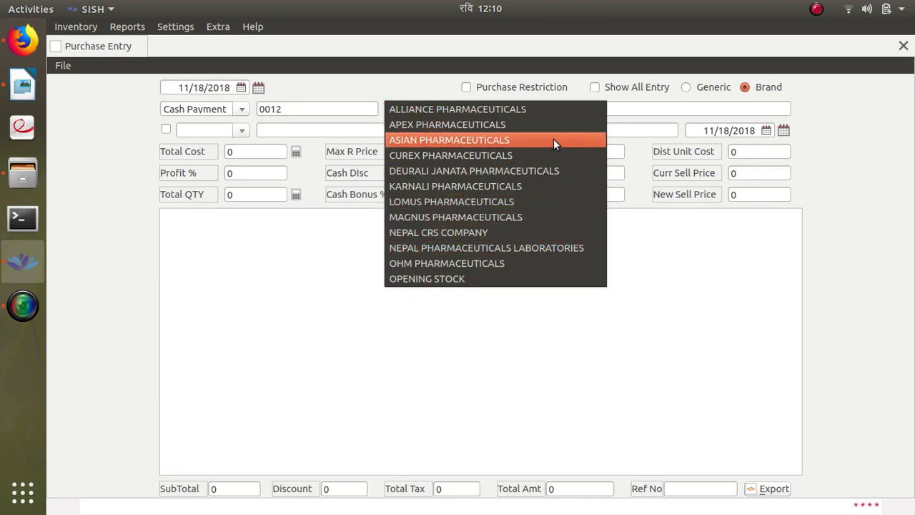
key(Escape)
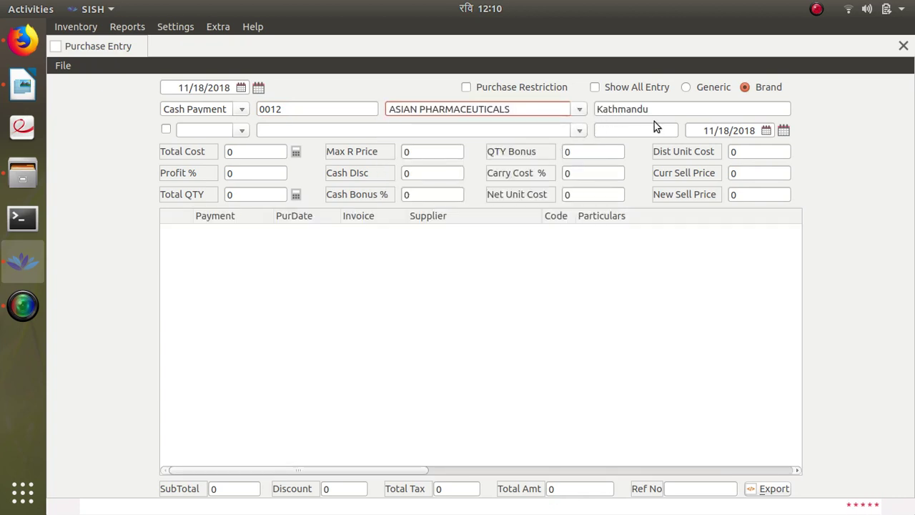
click(677, 109)
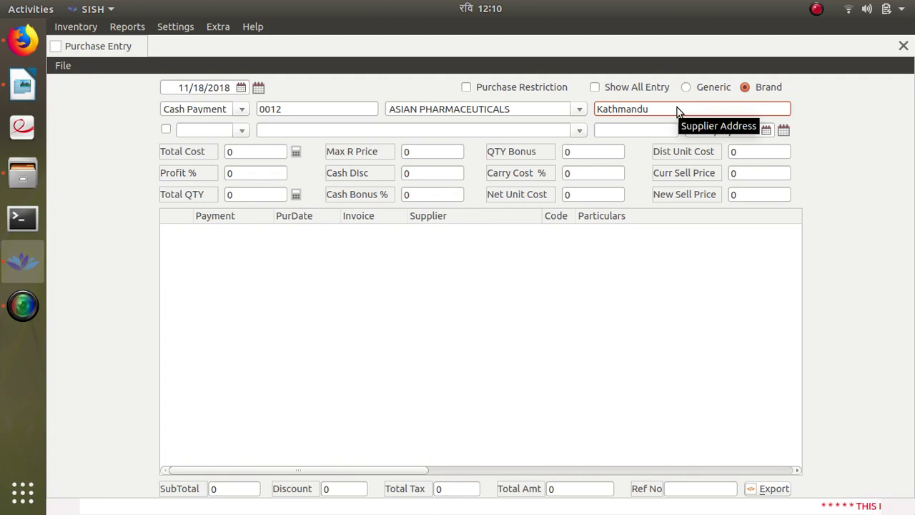
- Set the item category to oral and browse the particulars list by brand name
click(239, 131)
click(238, 131)
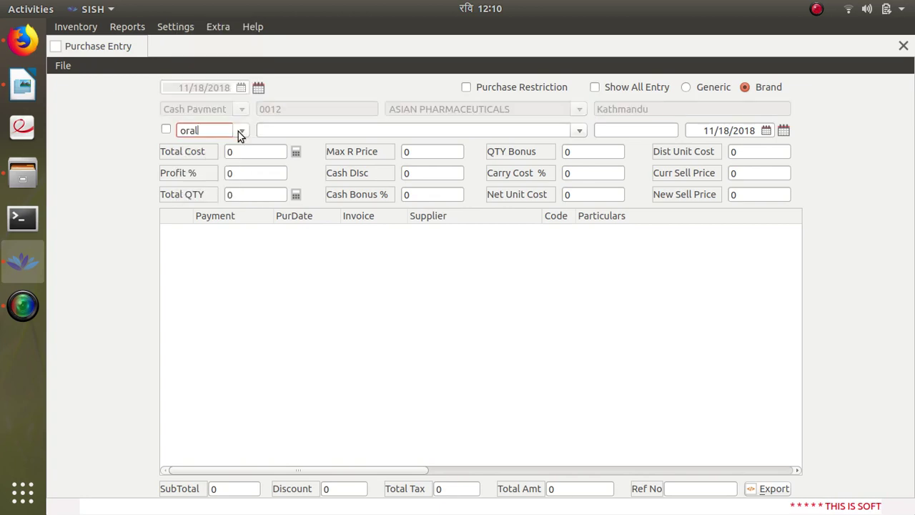
click(277, 131)
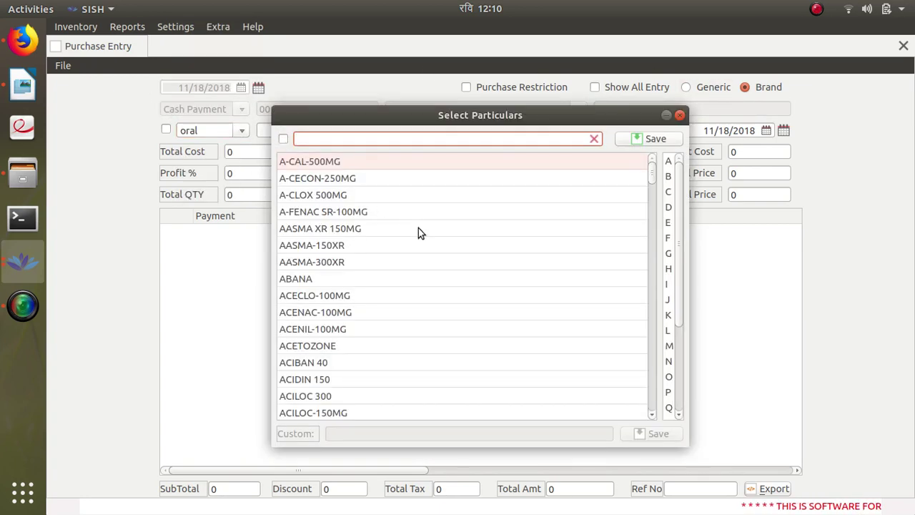
scroll(421, 238, down, 4)
scroll(421, 238, up, 4)
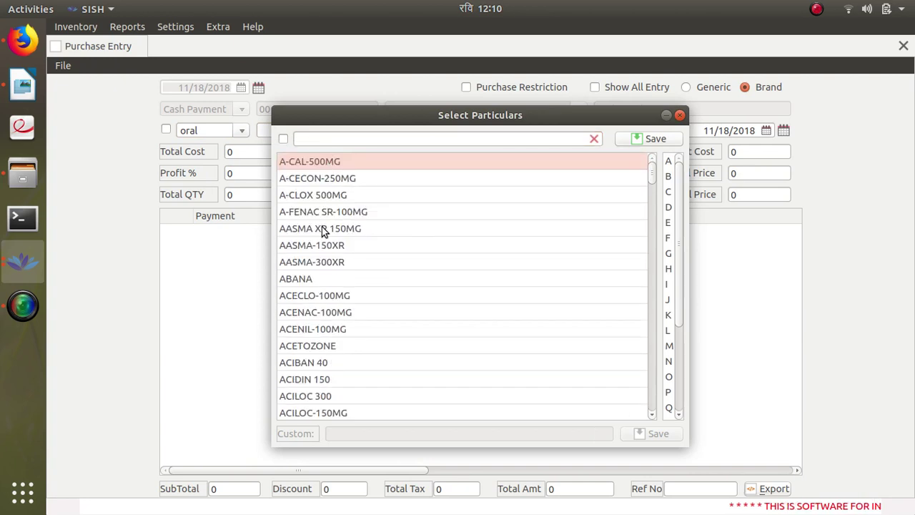
click(679, 115)
- Switch to Generic naming, browse the particulars list by generic name, and return to Brand naming
click(707, 86)
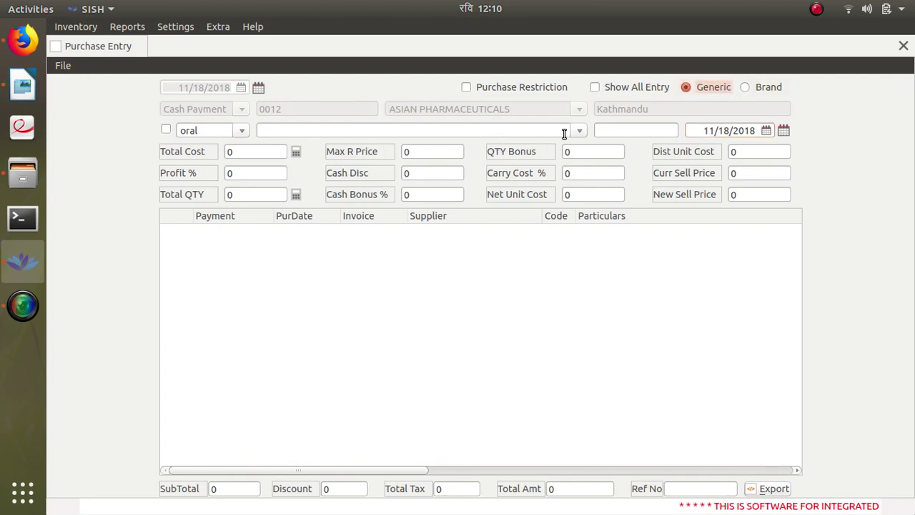
click(263, 131)
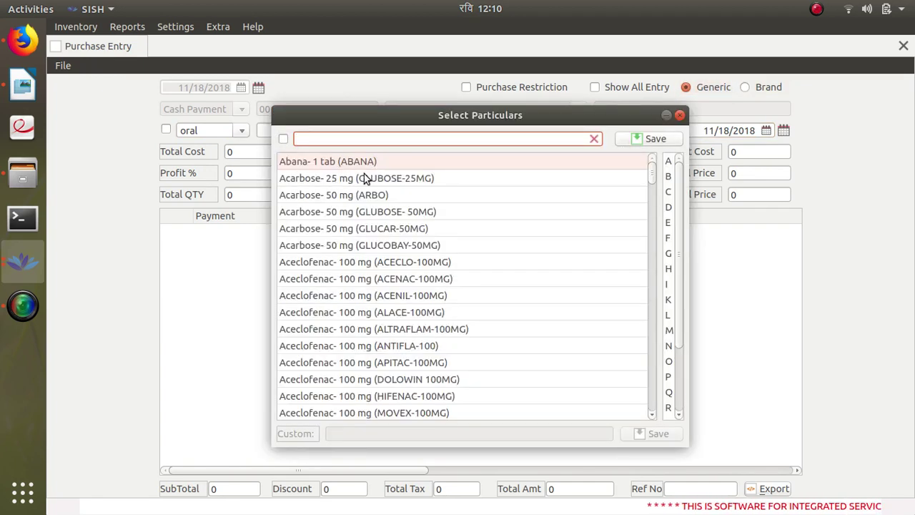
scroll(361, 298, down, 9)
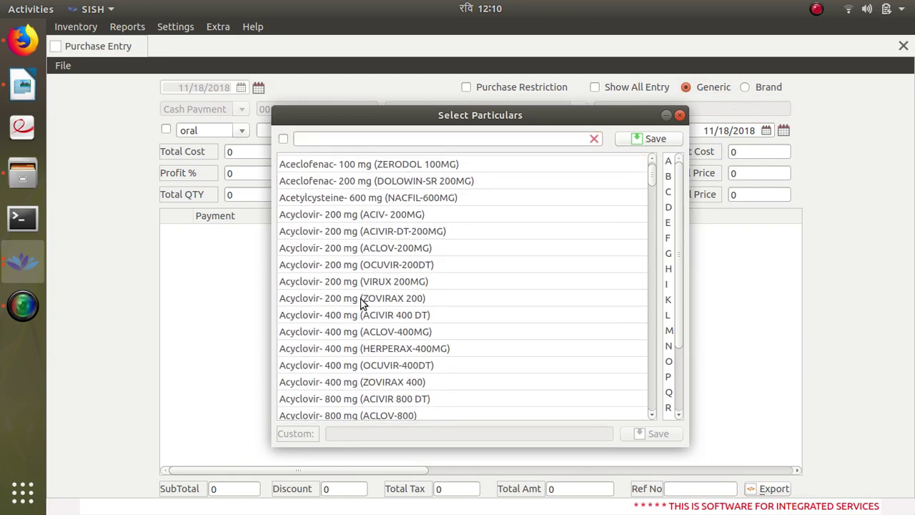
scroll(361, 297, up, 7)
scroll(361, 296, up, 3)
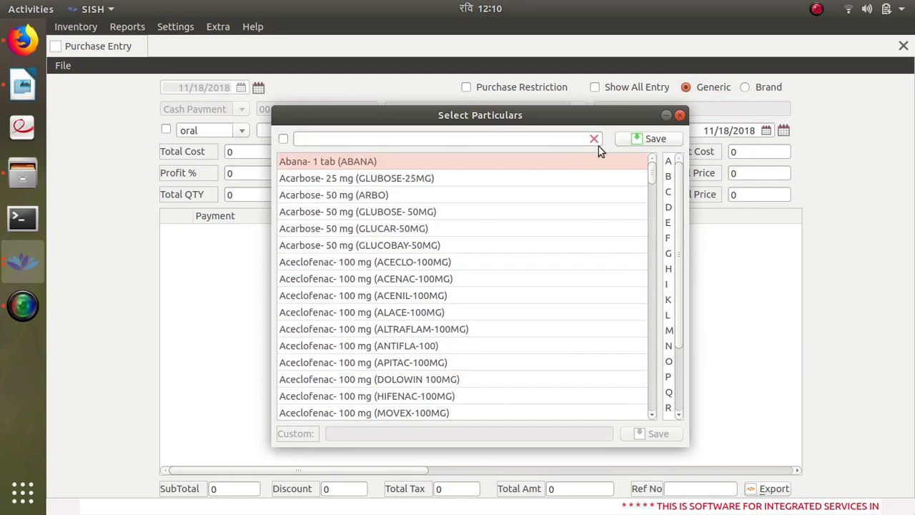
click(678, 116)
key(Tab)
click(747, 88)
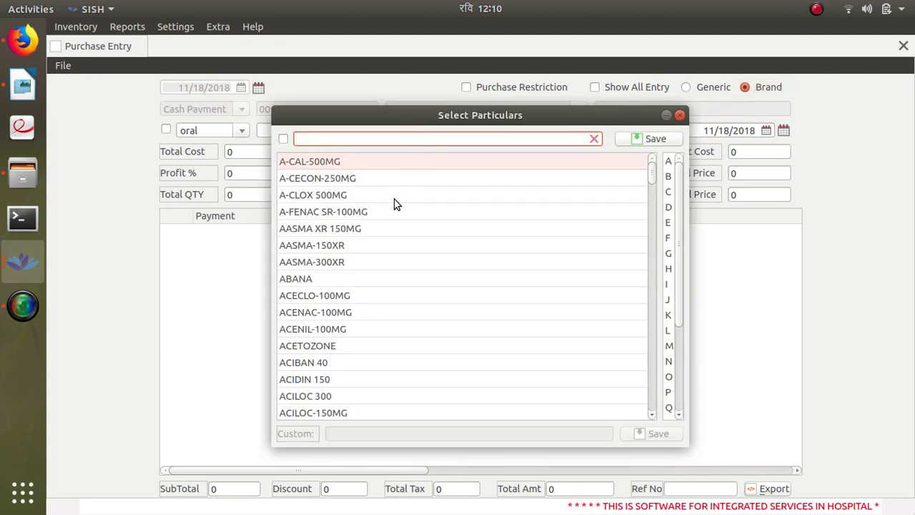
- Try the initial-letter filters F, G and I in the particulars list, clear the filter, and pick PAN-40 by searching for "pan"
click(669, 239)
click(668, 253)
click(667, 284)
click(340, 138)
key(BackSpace)
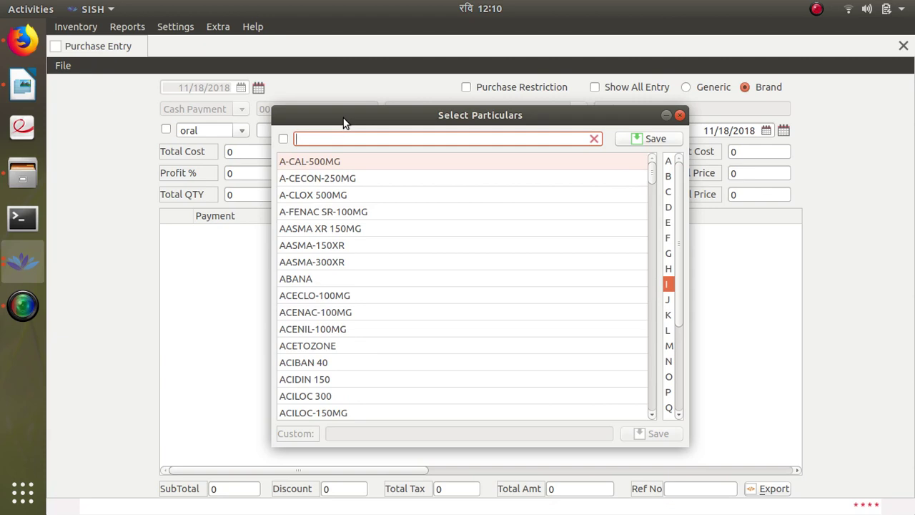
text(p)
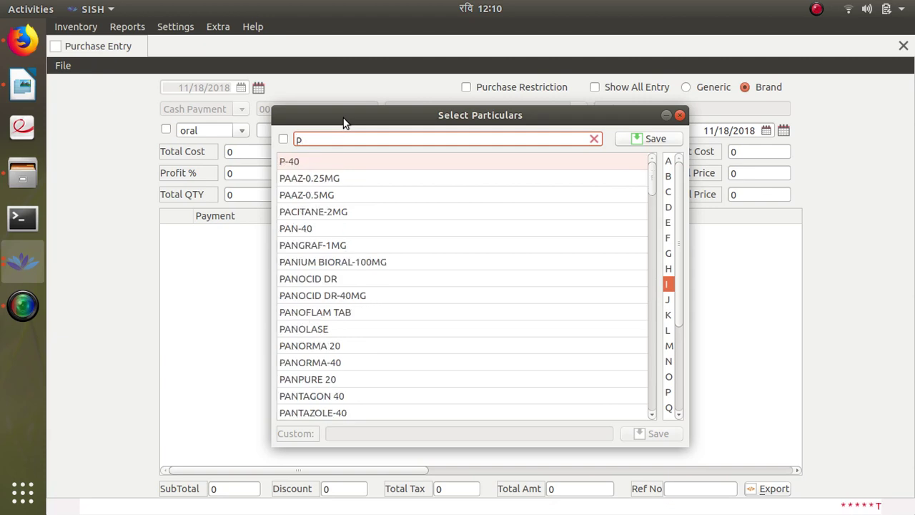
text(an)
key(Return)
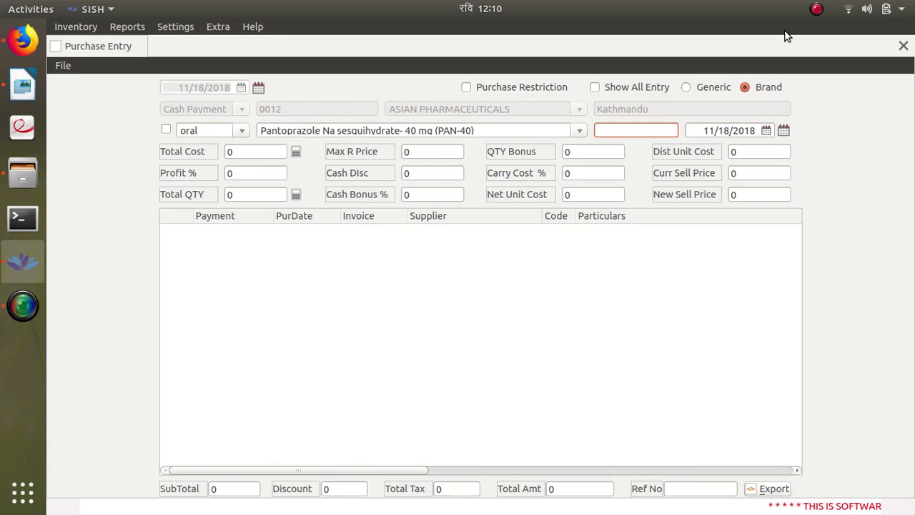
click(817, 10)
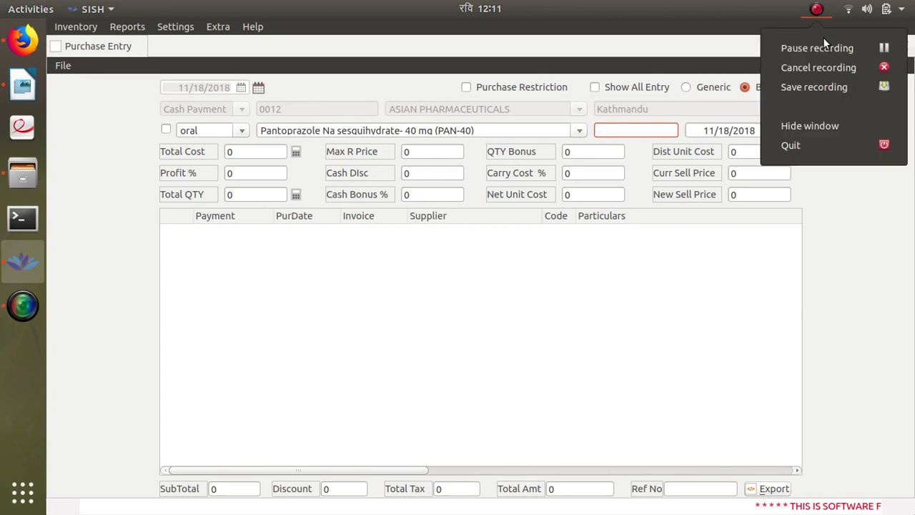
click(822, 46)
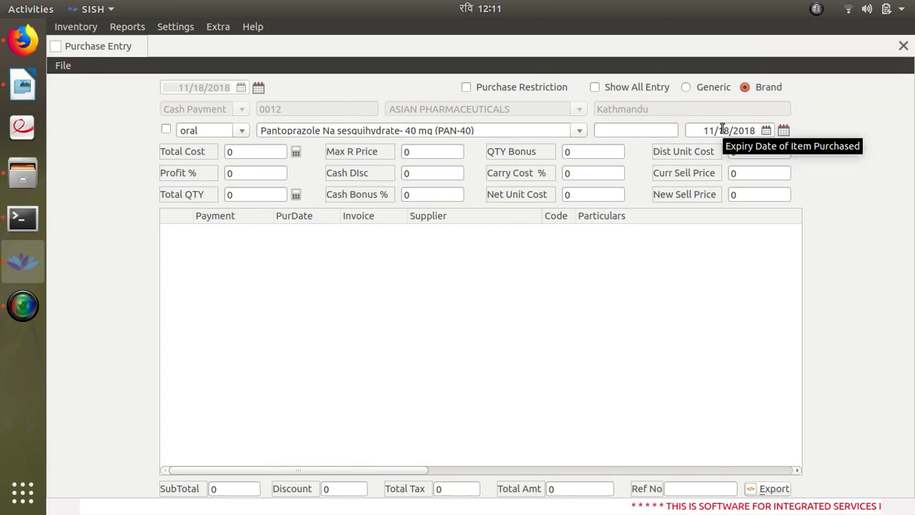
- Set the purchased item to PAN-40 again, filtering the brand list with "pan"
click(615, 128)
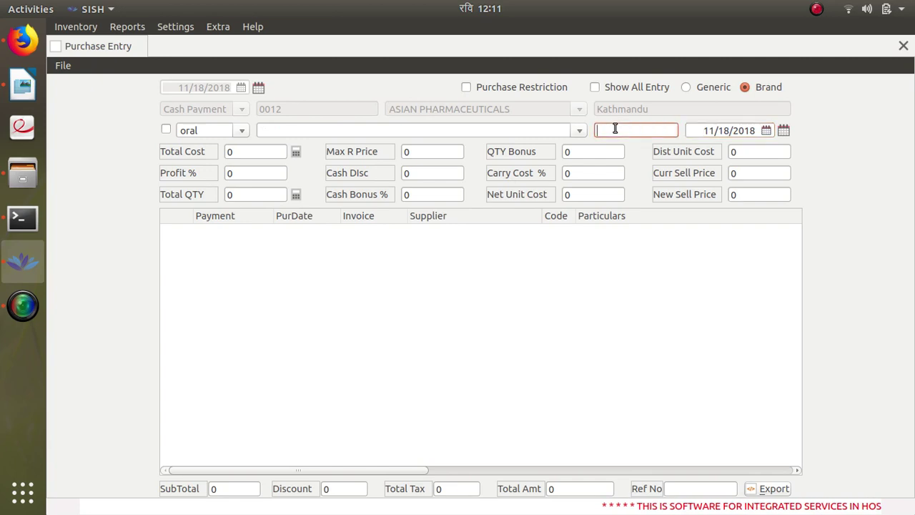
click(451, 129)
text(pan)
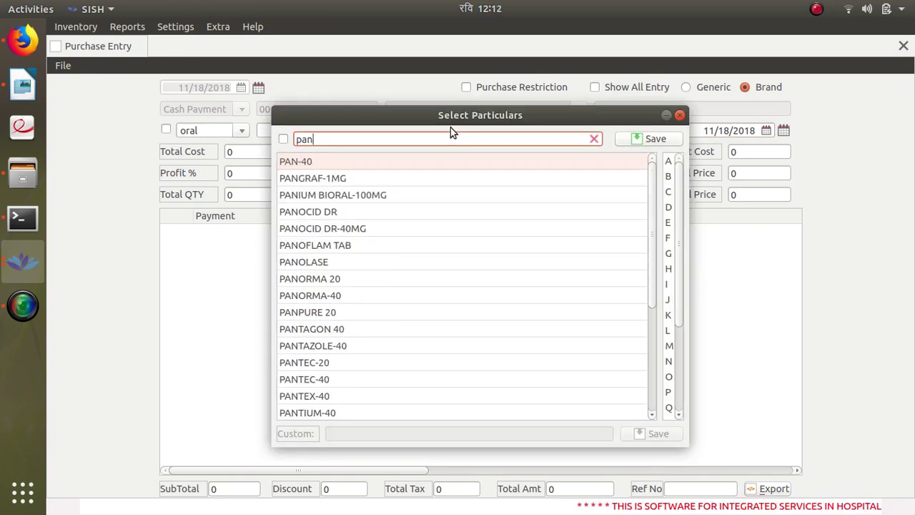
key(Return)
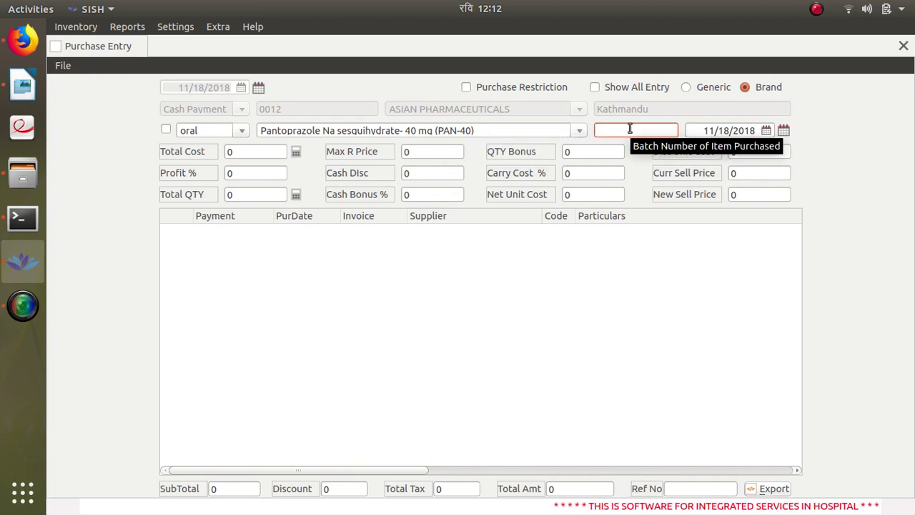
- Enter batch number PN786 and expiry date 01/01/2020 for the purchased item
text(PN786)
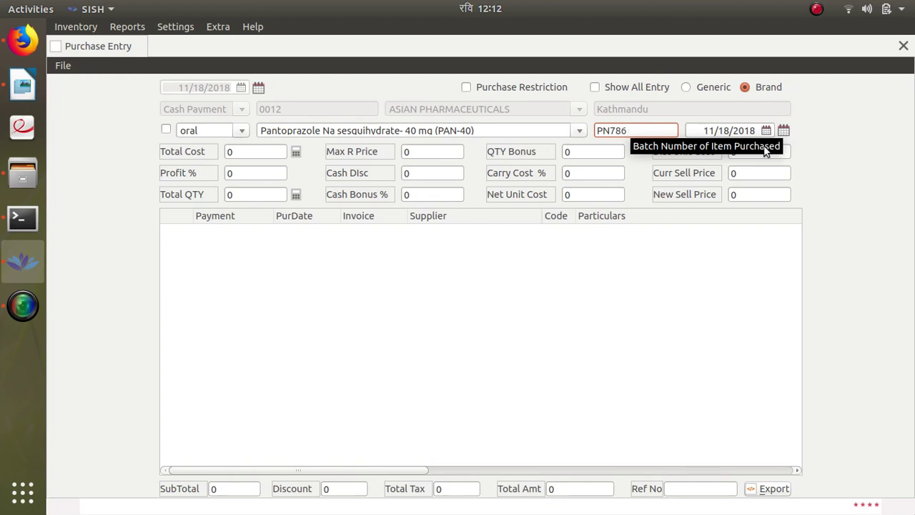
click(697, 131)
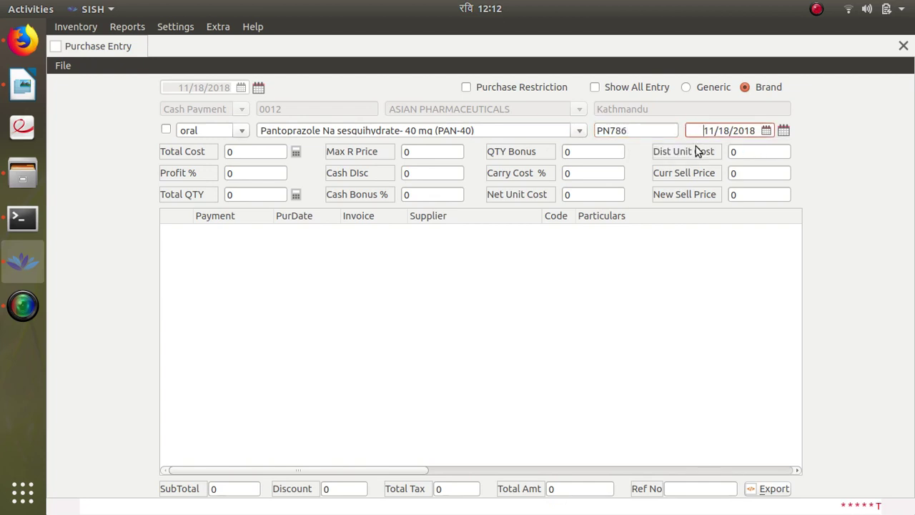
text(01/01/2020)
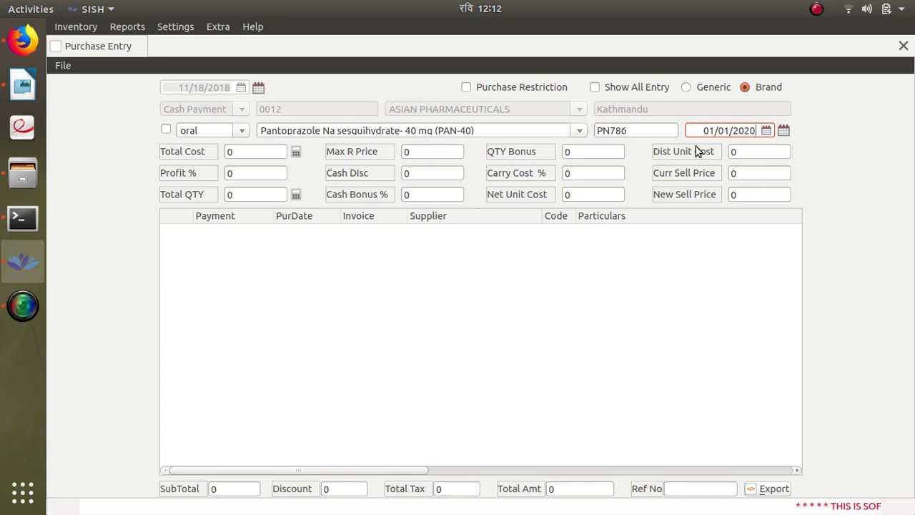
- Set the item's total cost to 20000 and its profit percentage to 16
click(277, 153)
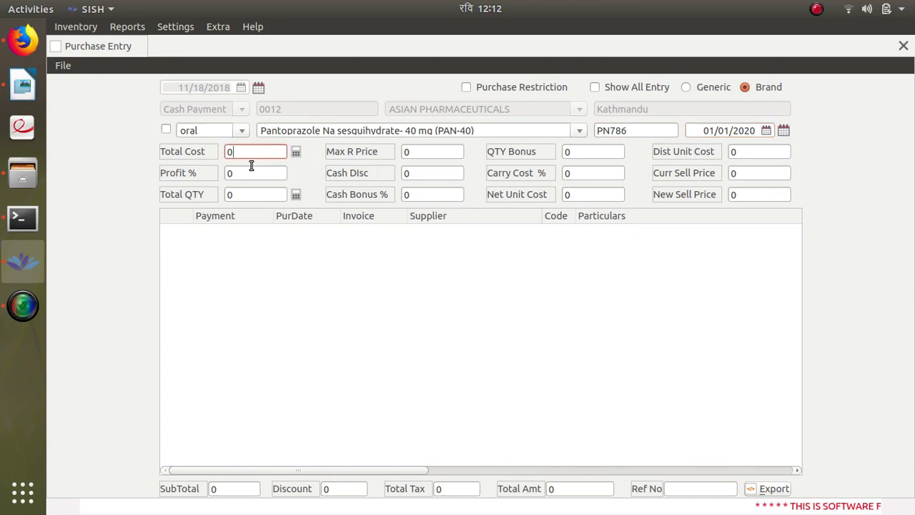
text(20000)
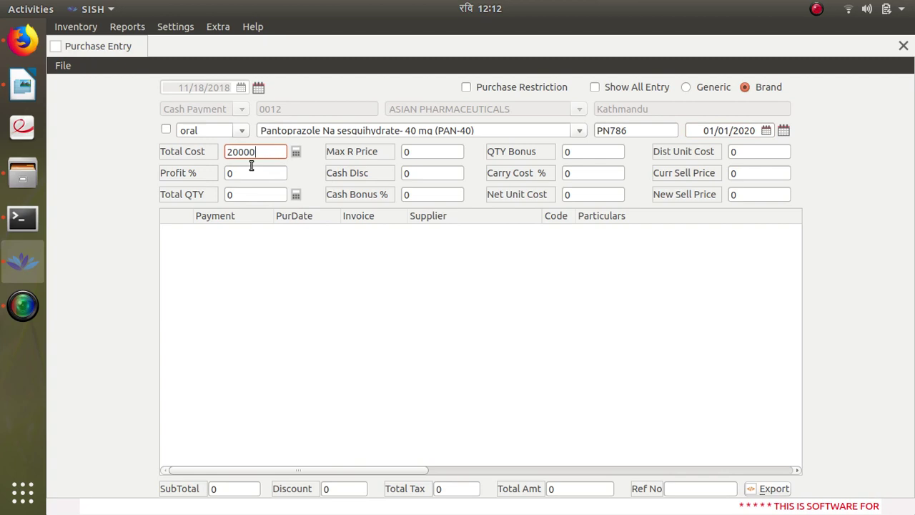
click(251, 165)
text(16)
key(Tab)
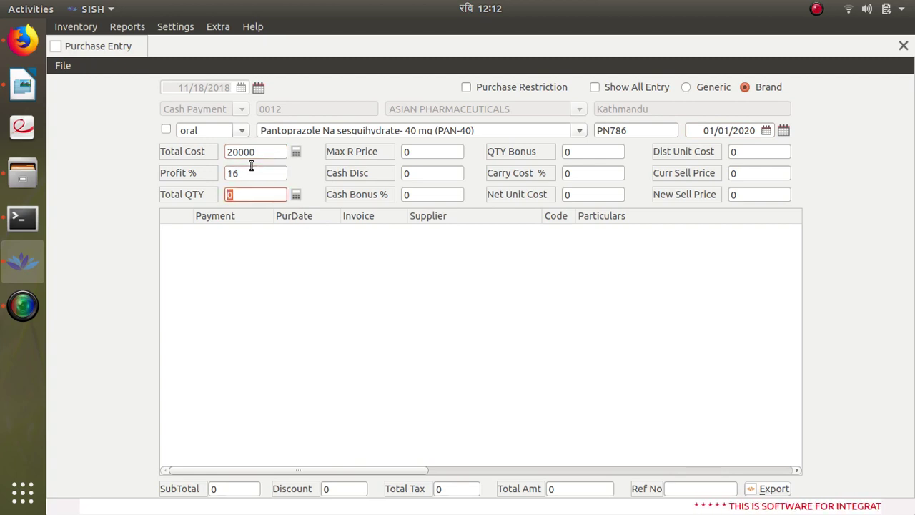
- Set the item's total quantity to 4000 and add the completed item to the purchase list
text(4000)
key(Tab)
key(Tab)
key(Tab)
key(Tab)
key(Tab)
key(Tab)
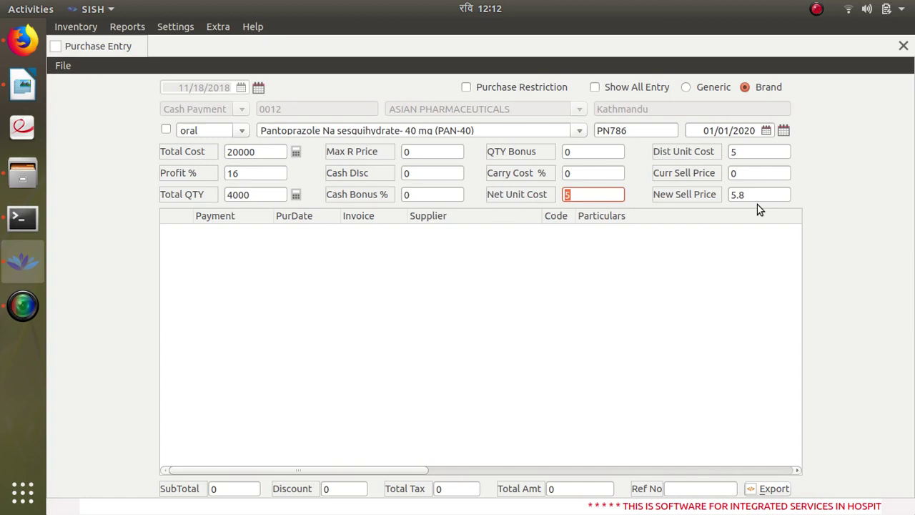
key(Tab)
key(Tab)
key(Tab)
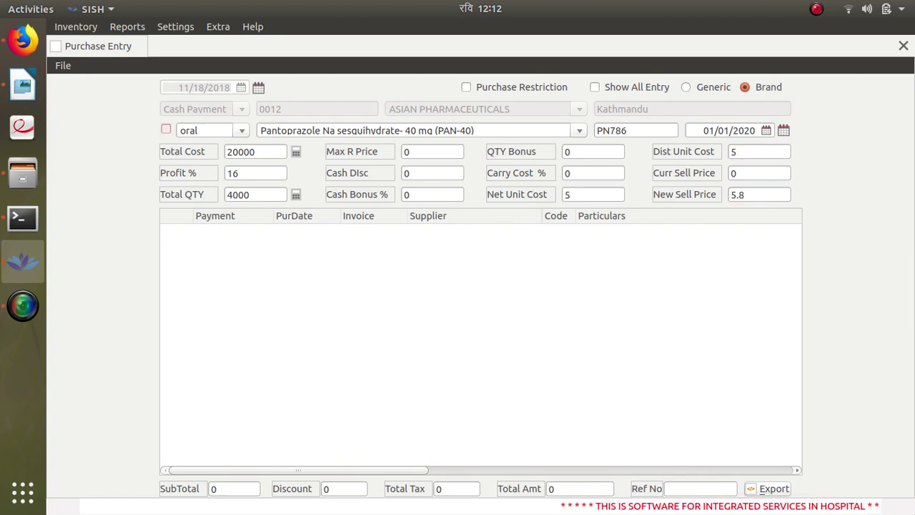
key(Return)
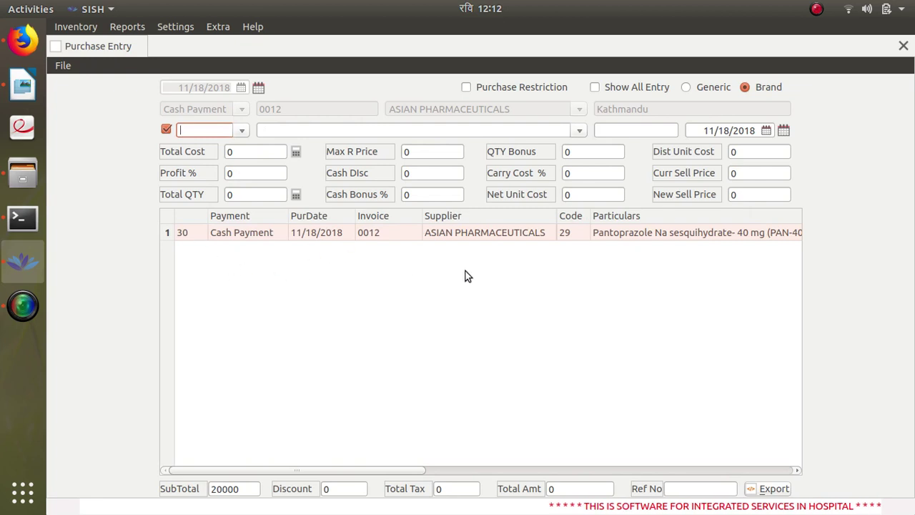
- Set the purchase discount to 100 and recalculate the total amount
click(335, 492)
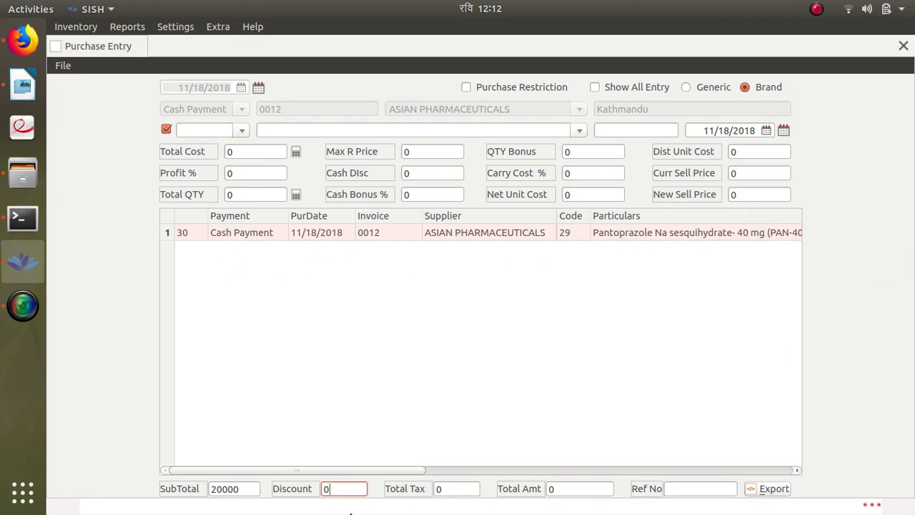
key(BackSpace)
text(100)
click(565, 492)
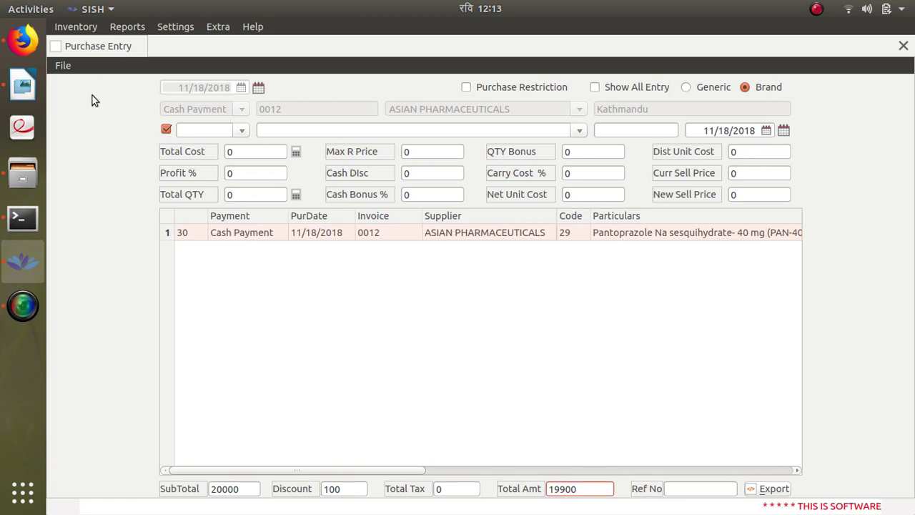
- Save the purchase entries, confirming the save, and view the purchase bill as a PDF before closing it
click(59, 67)
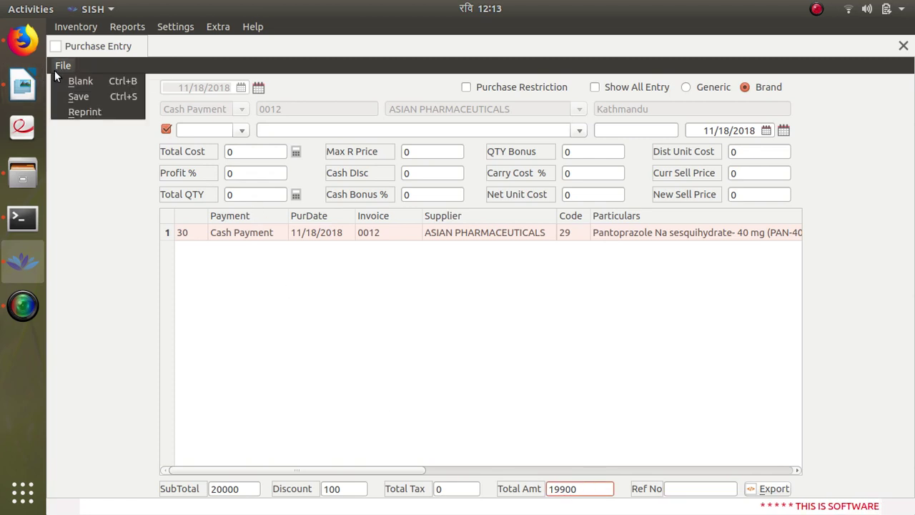
click(120, 99)
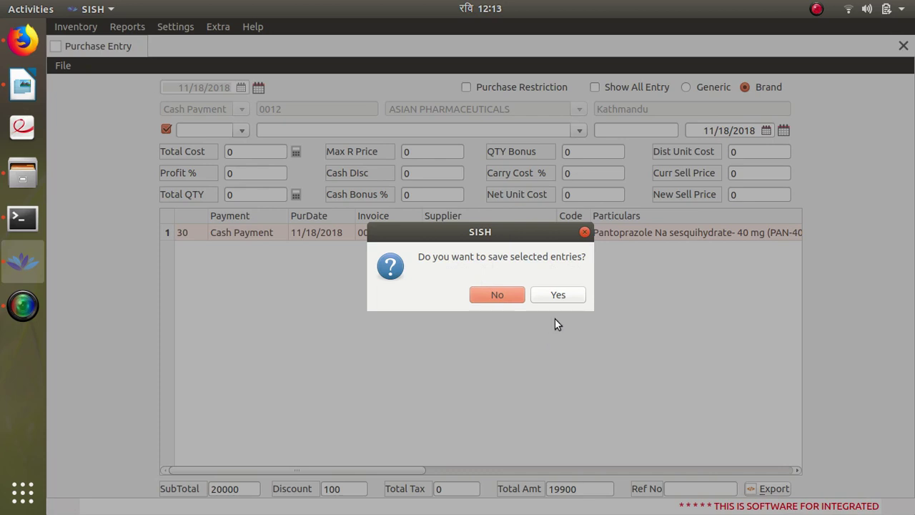
click(556, 296)
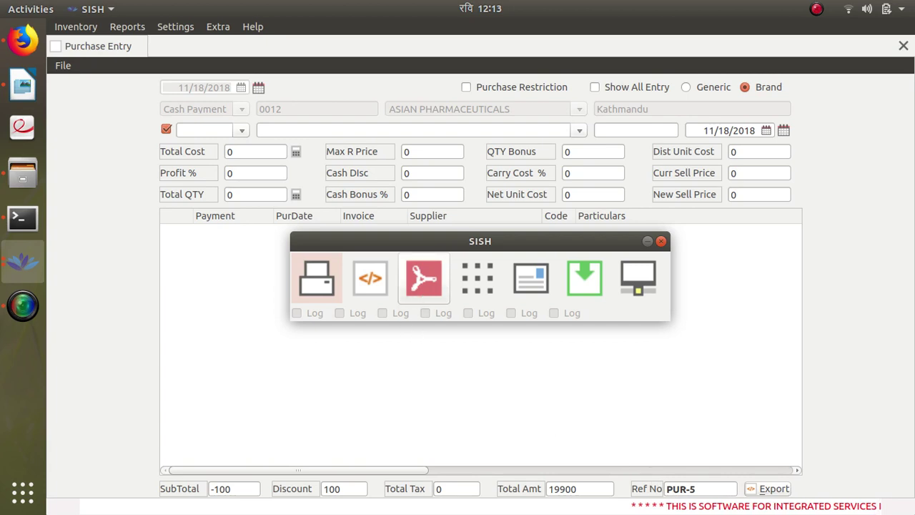
click(419, 289)
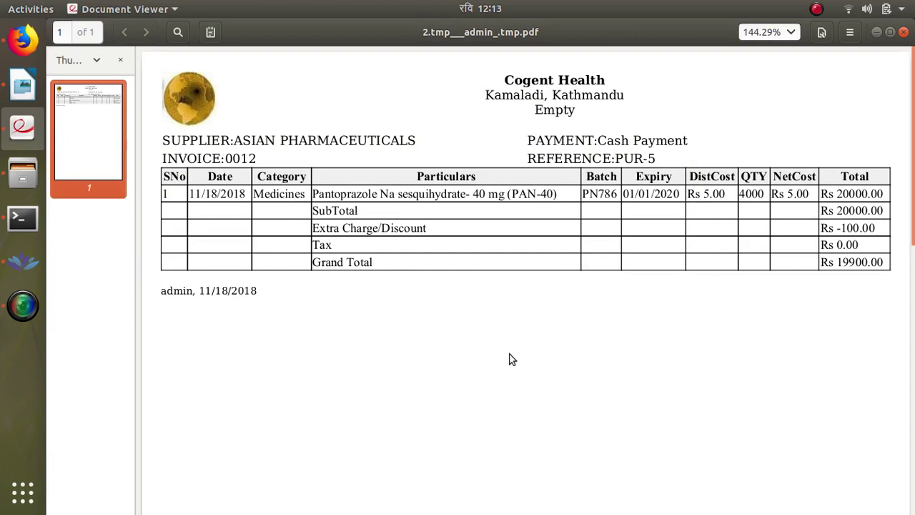
click(903, 33)
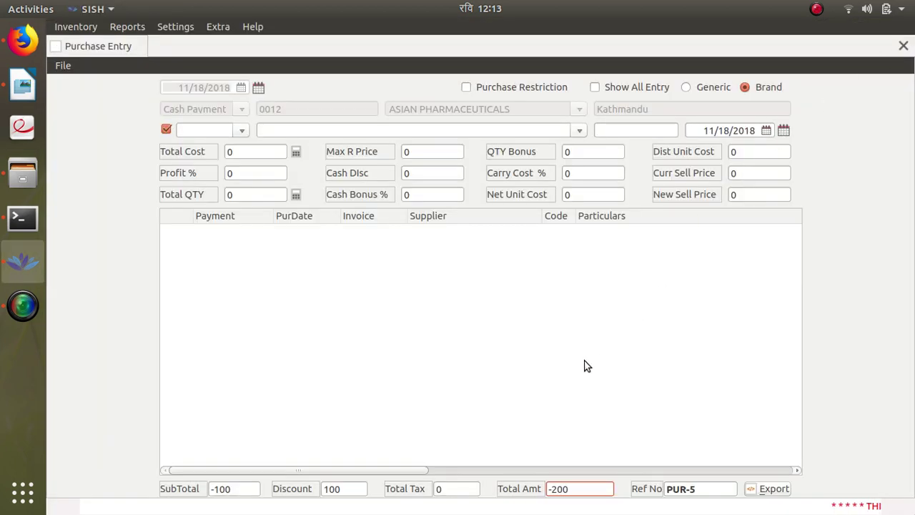
key(Tab)
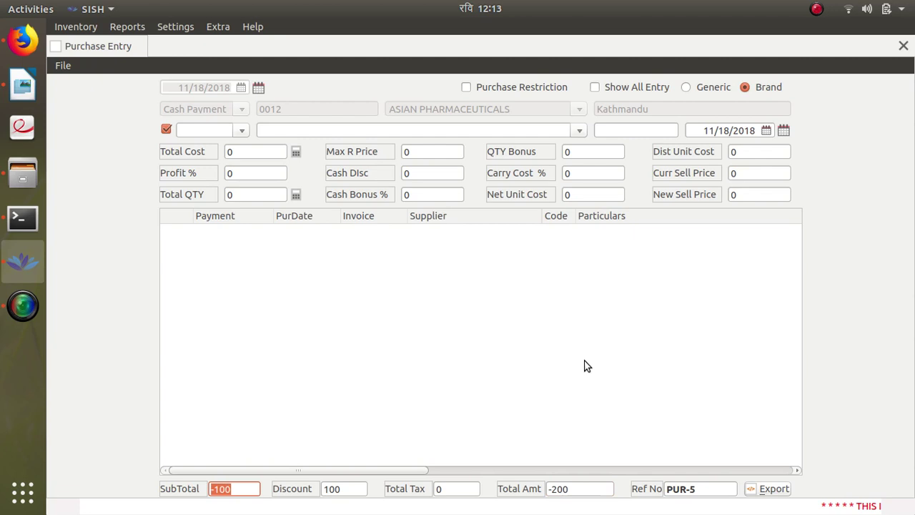
key(Tab)
key(Tab)
key(Tab)
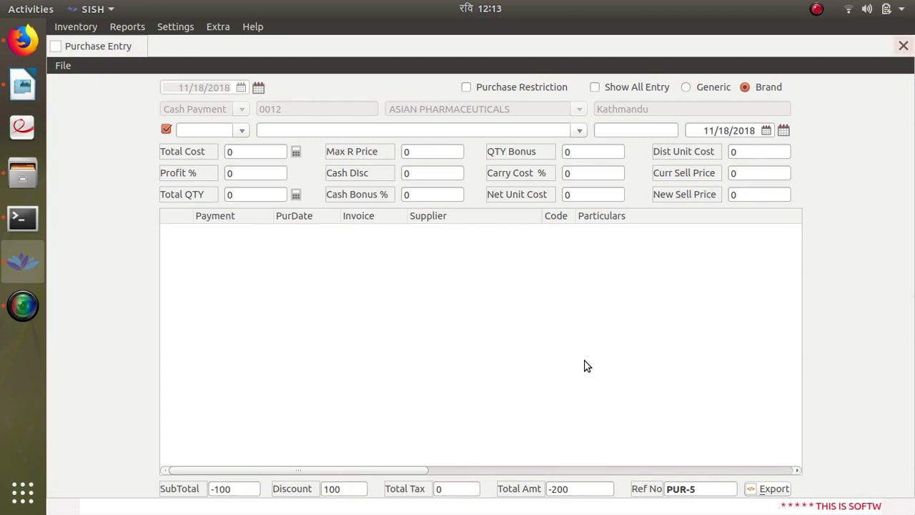
- Reset the Purchase Entry form to blank
click(65, 66)
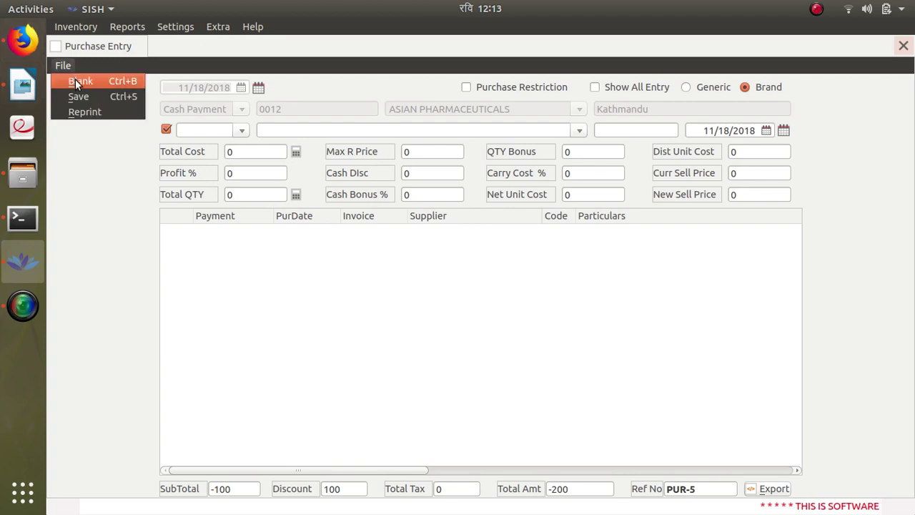
click(120, 83)
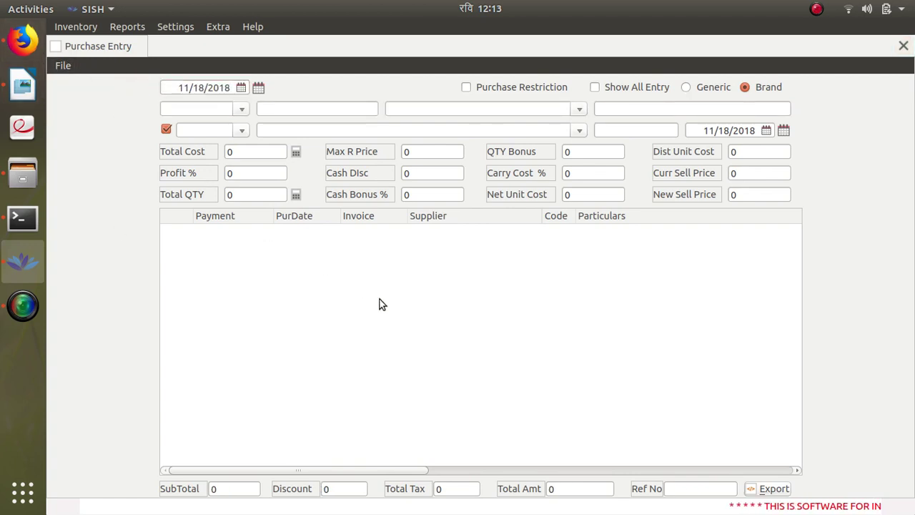
click(815, 9)
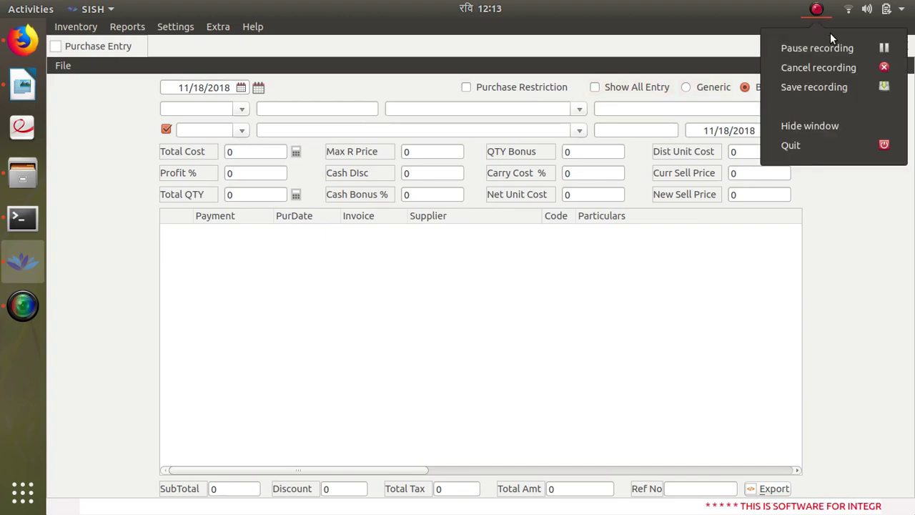